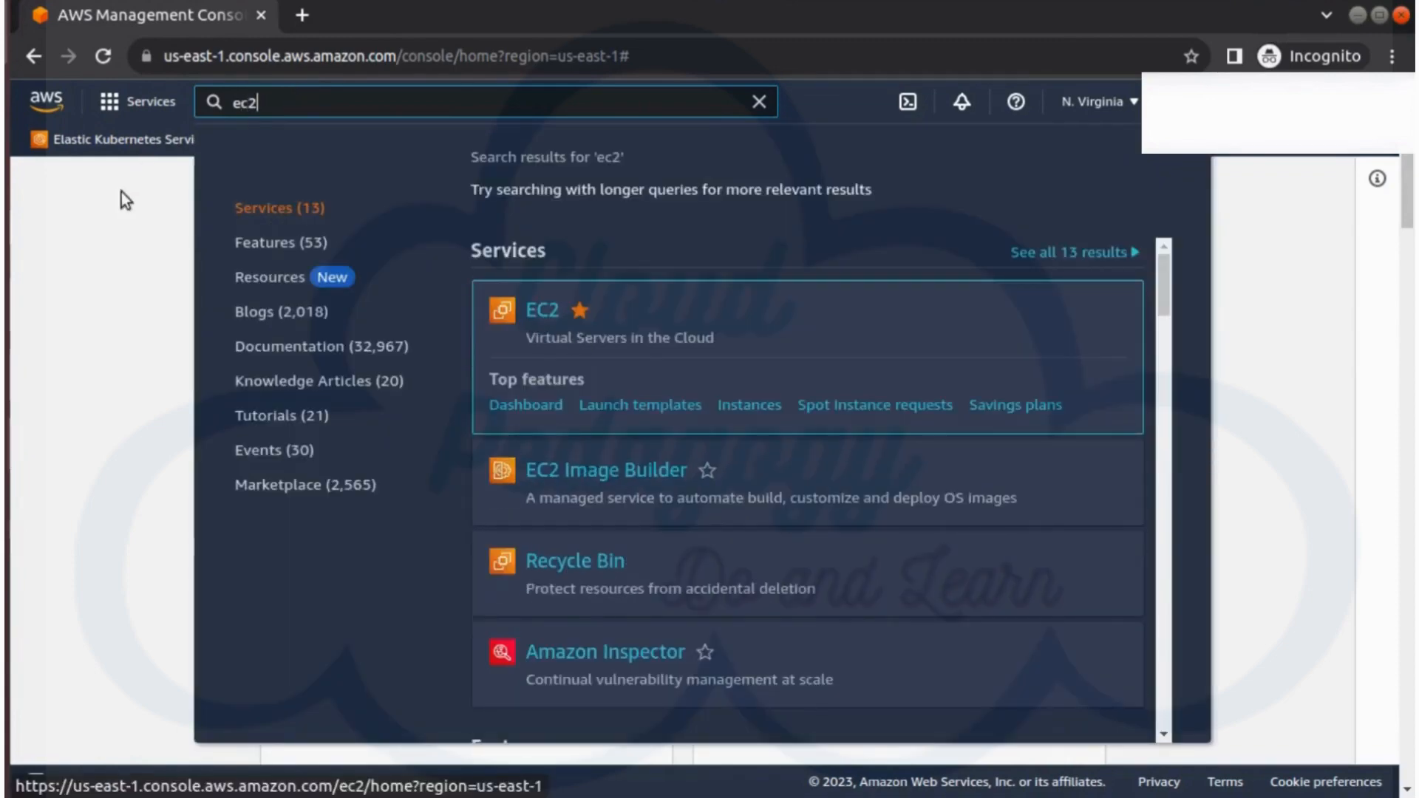
Go to the EC2 service through the Services menu's Compute category.
click(113, 104)
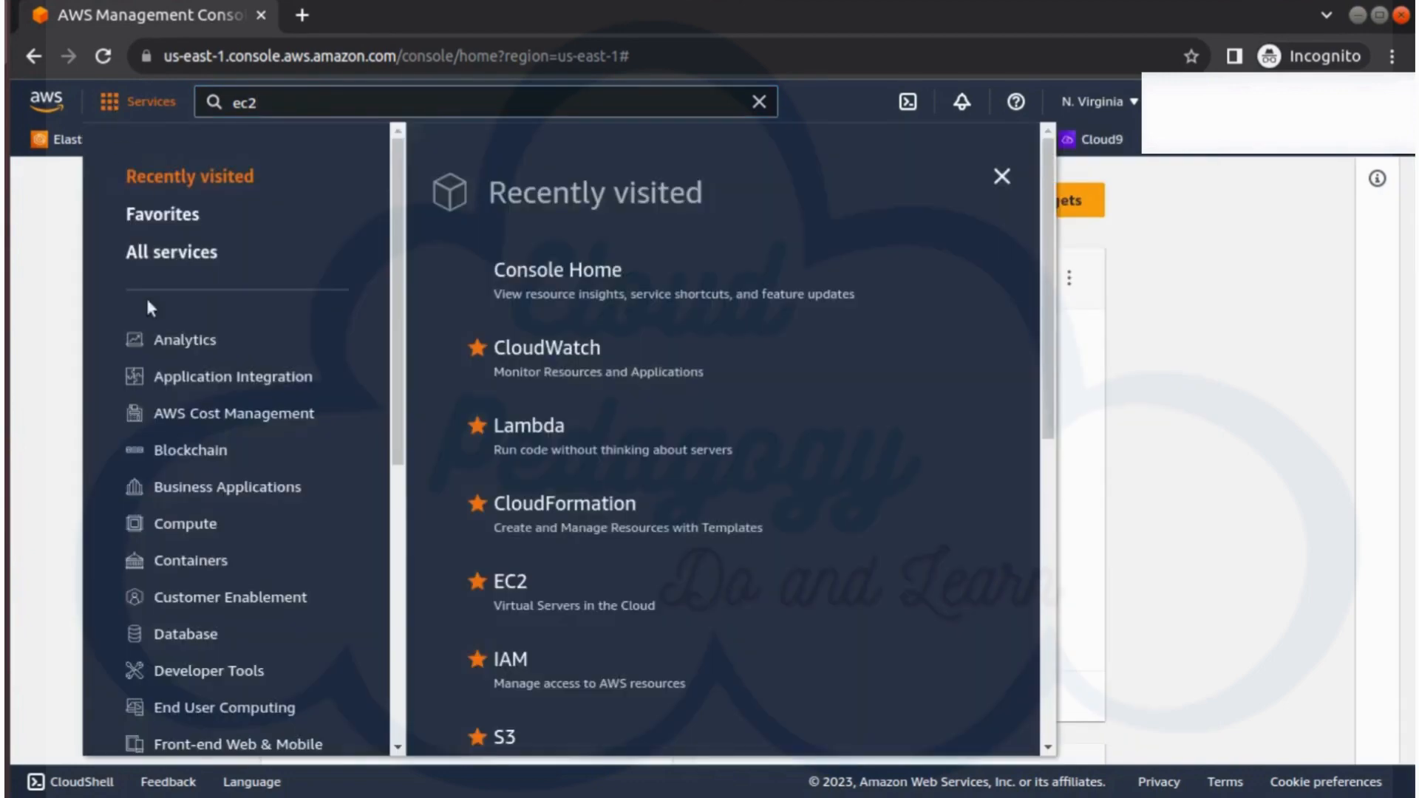
click(182, 528)
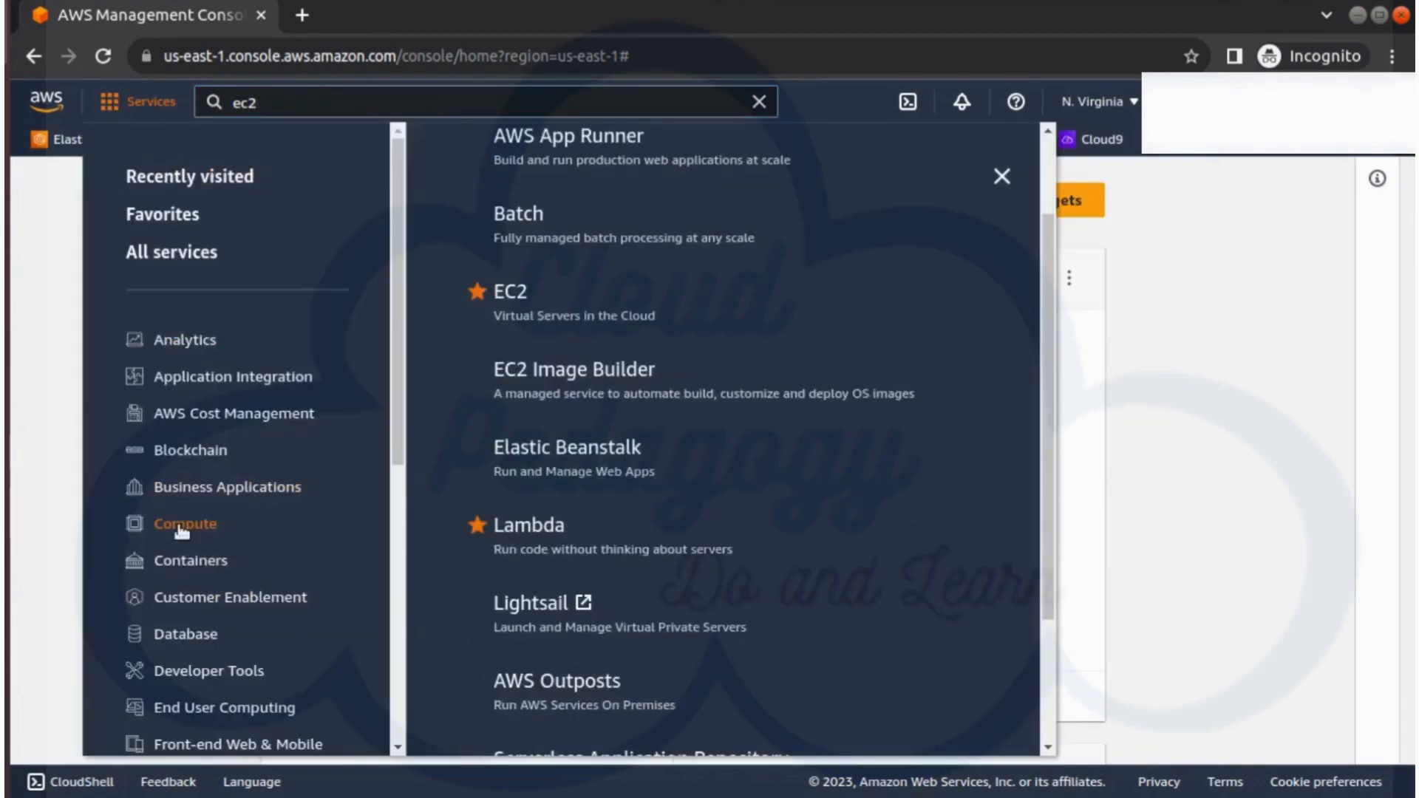
click(515, 299)
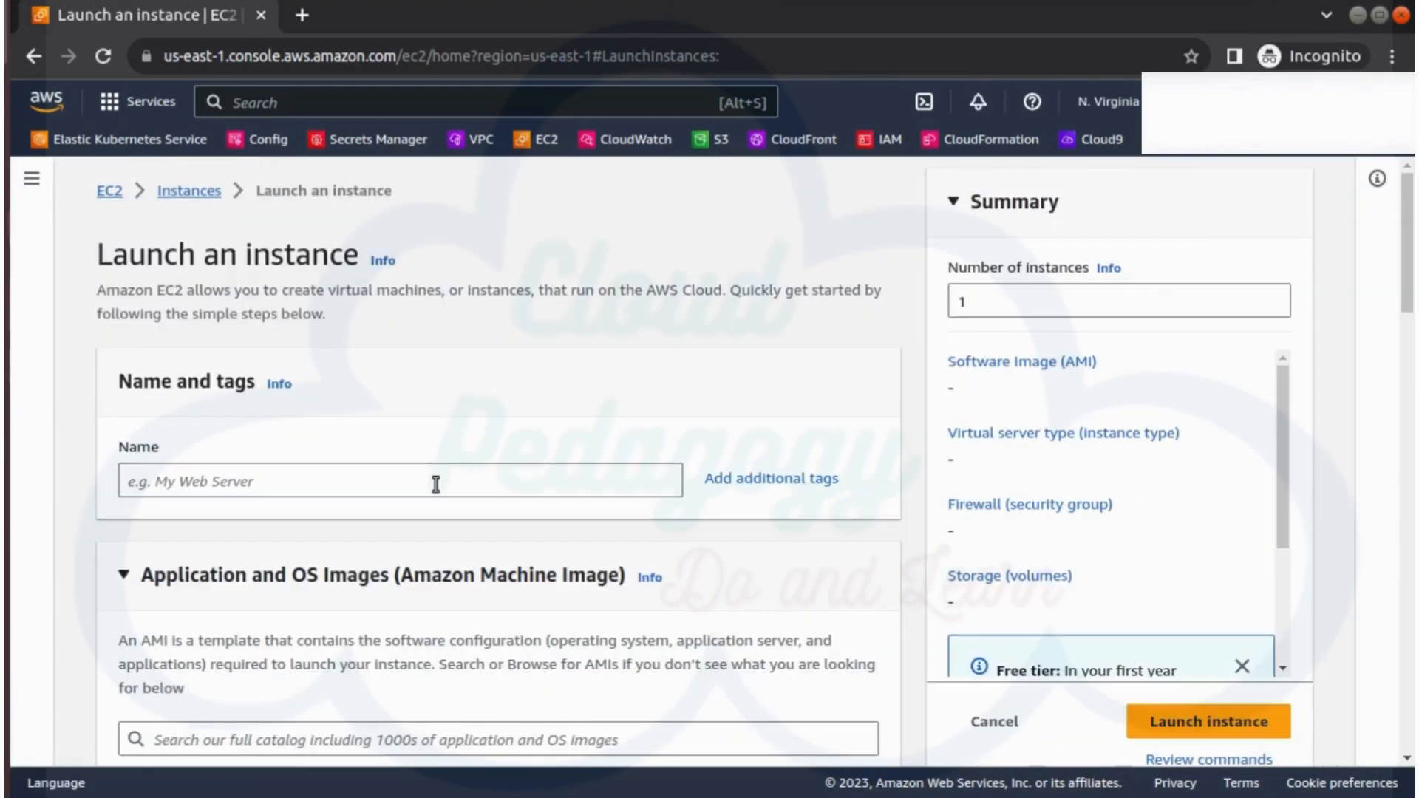
Name the new instance 'Lnux Server' and move down to the machine image section.
click(436, 484)
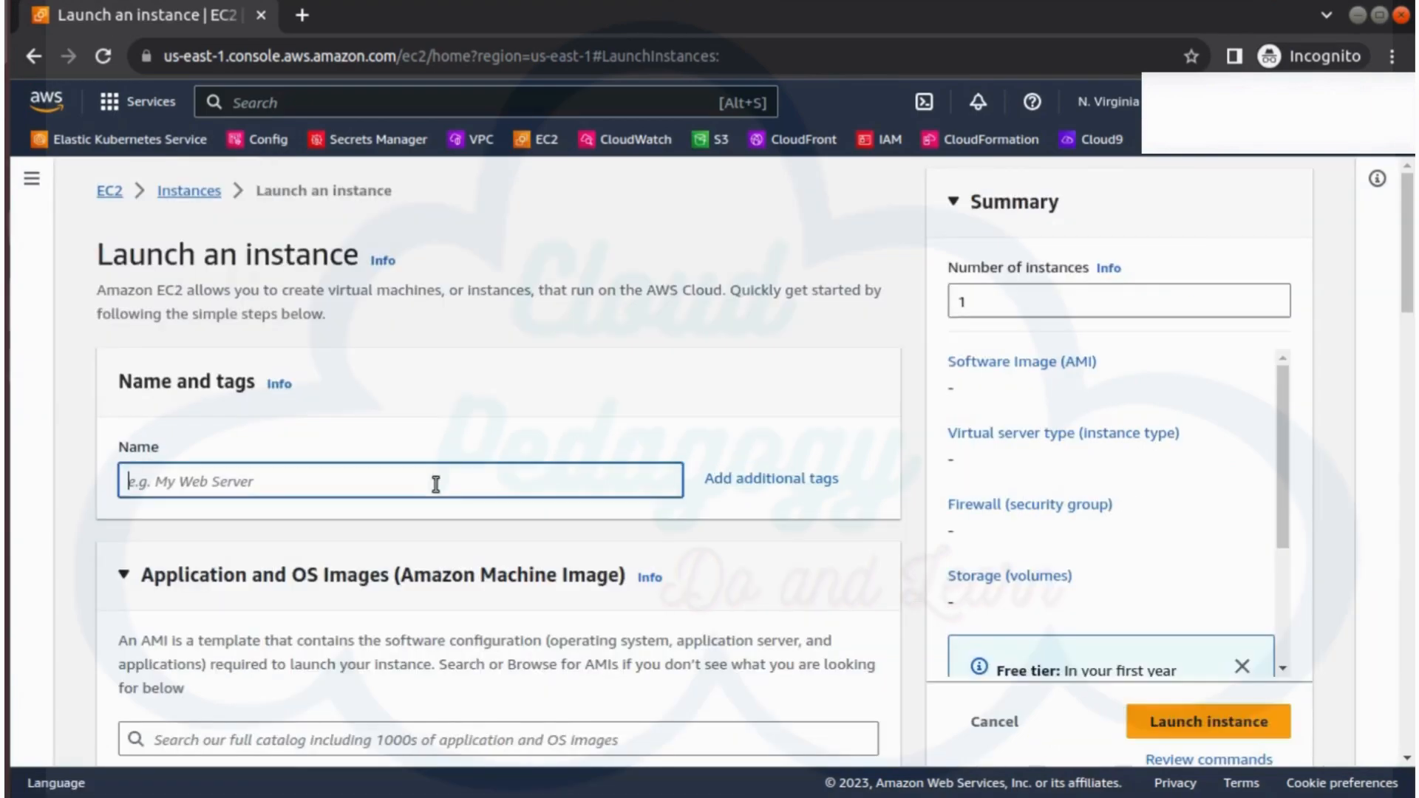
text(Ln)
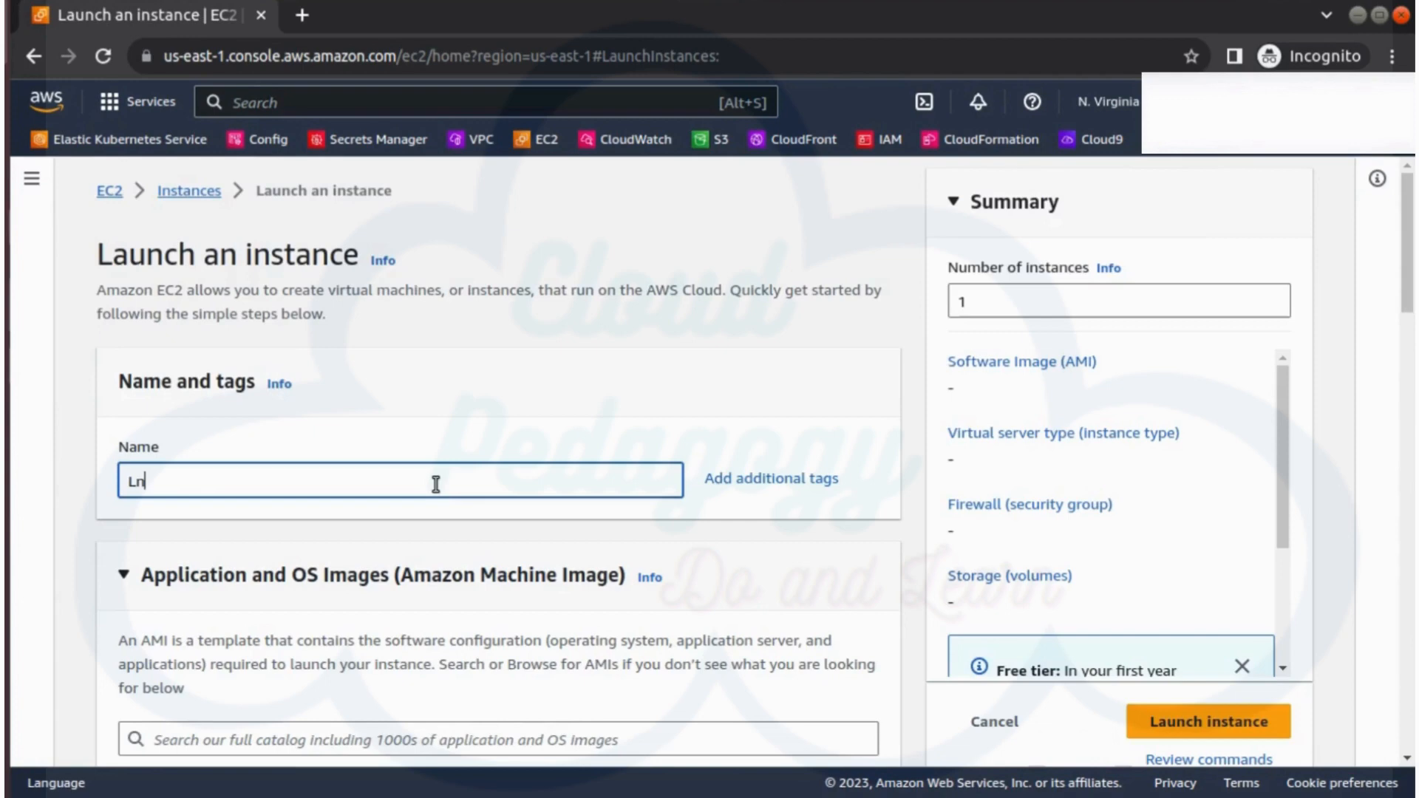
text(ux Server)
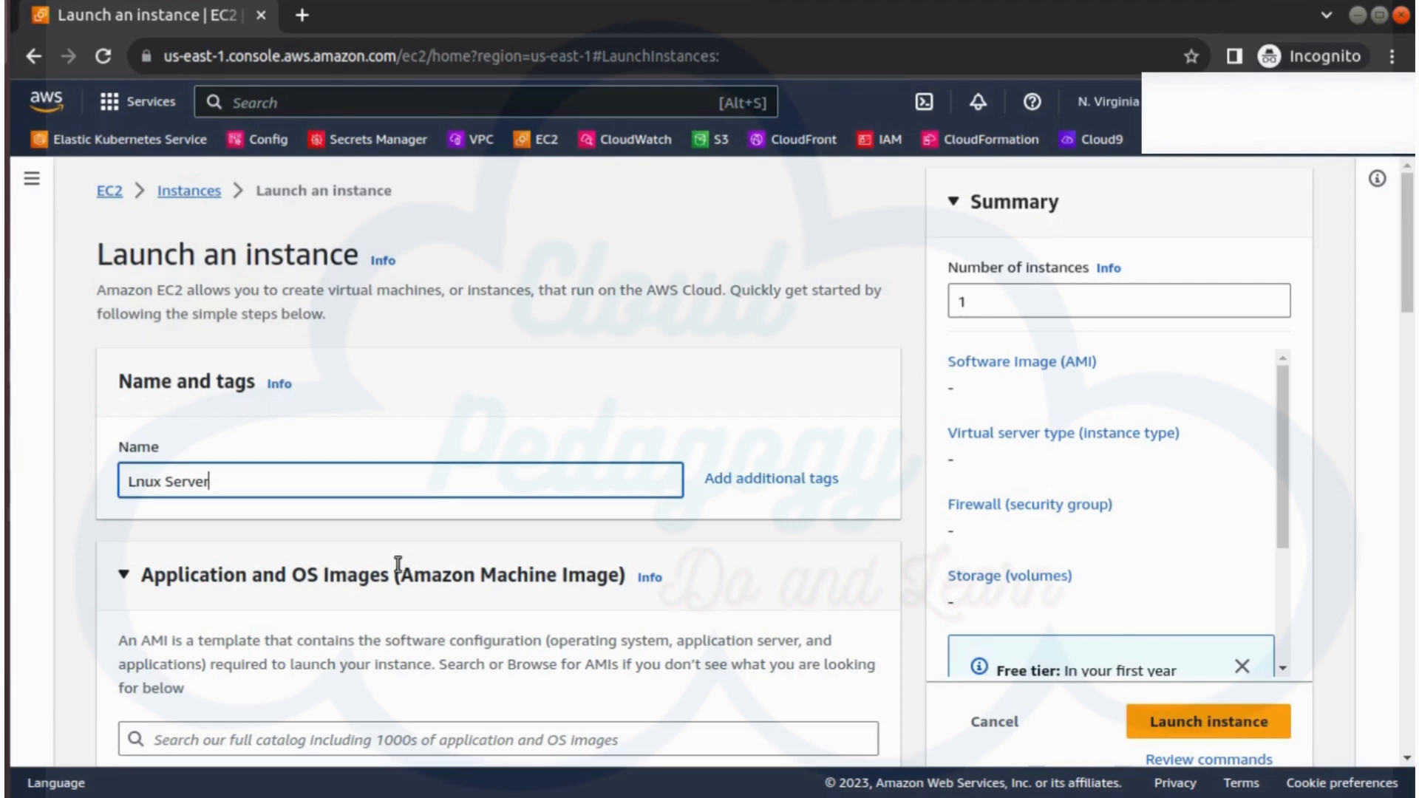
scroll(397, 565, down, 3)
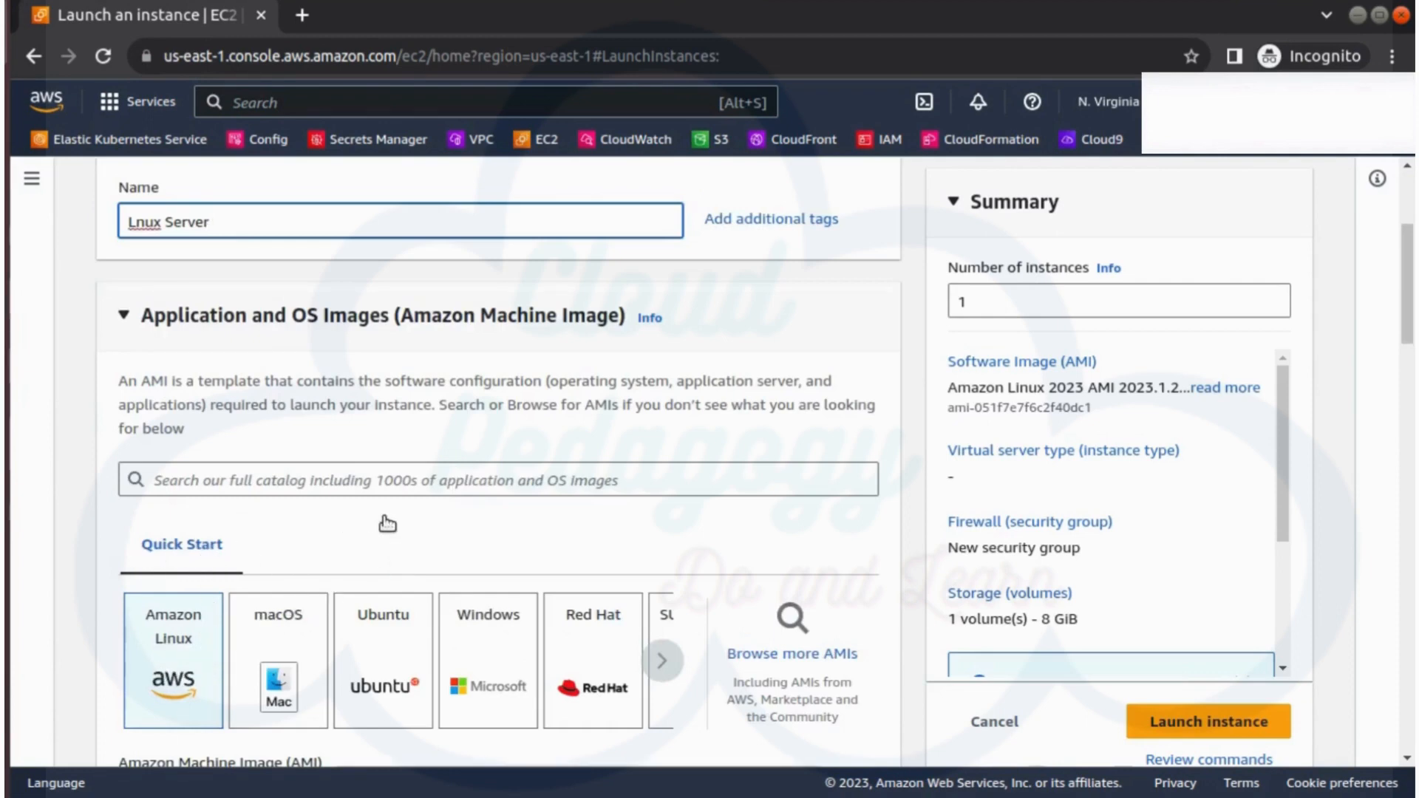
scroll(404, 537, down, 3)
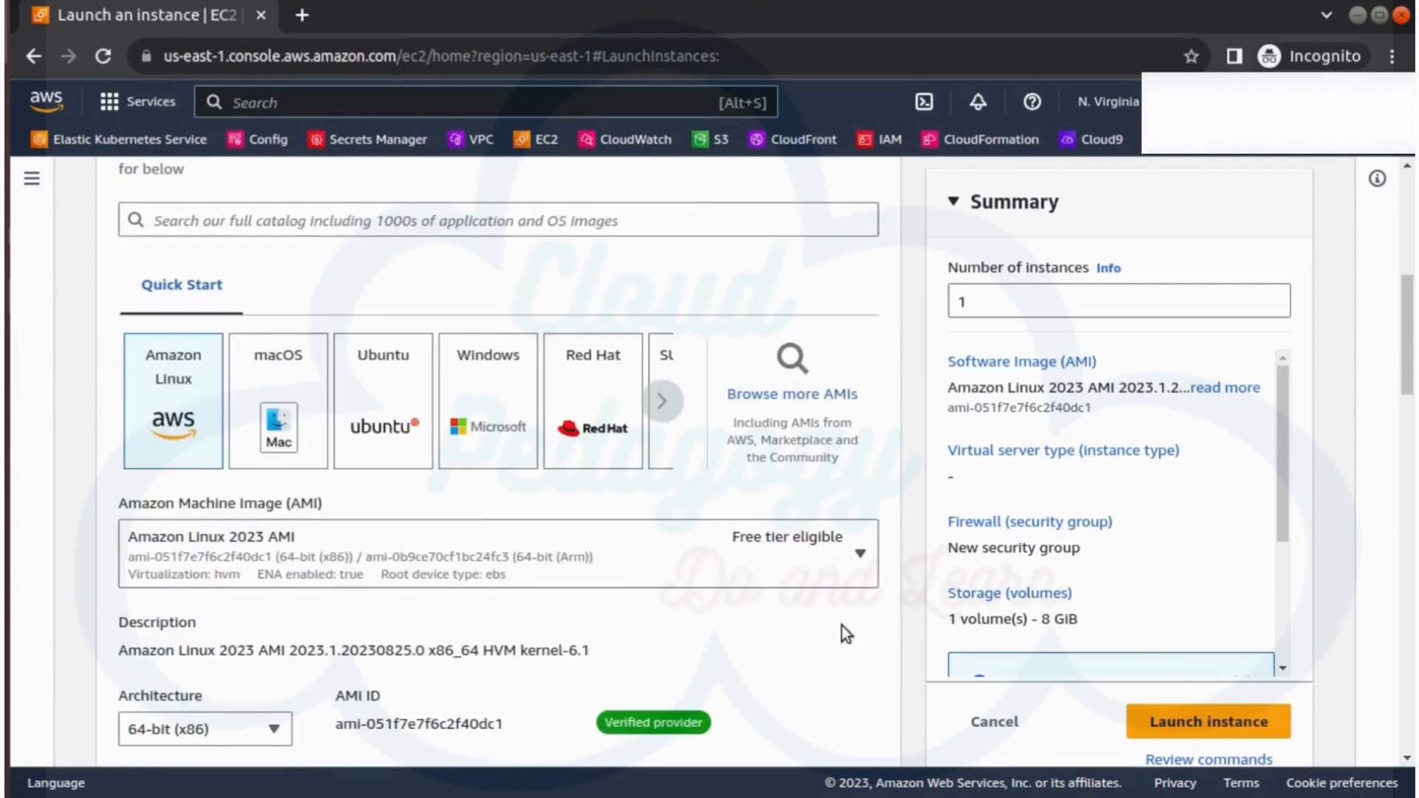
Choose Amazon Linux 2 AMI (HVM) as the image, leaving the t2.micro instance type.
click(813, 562)
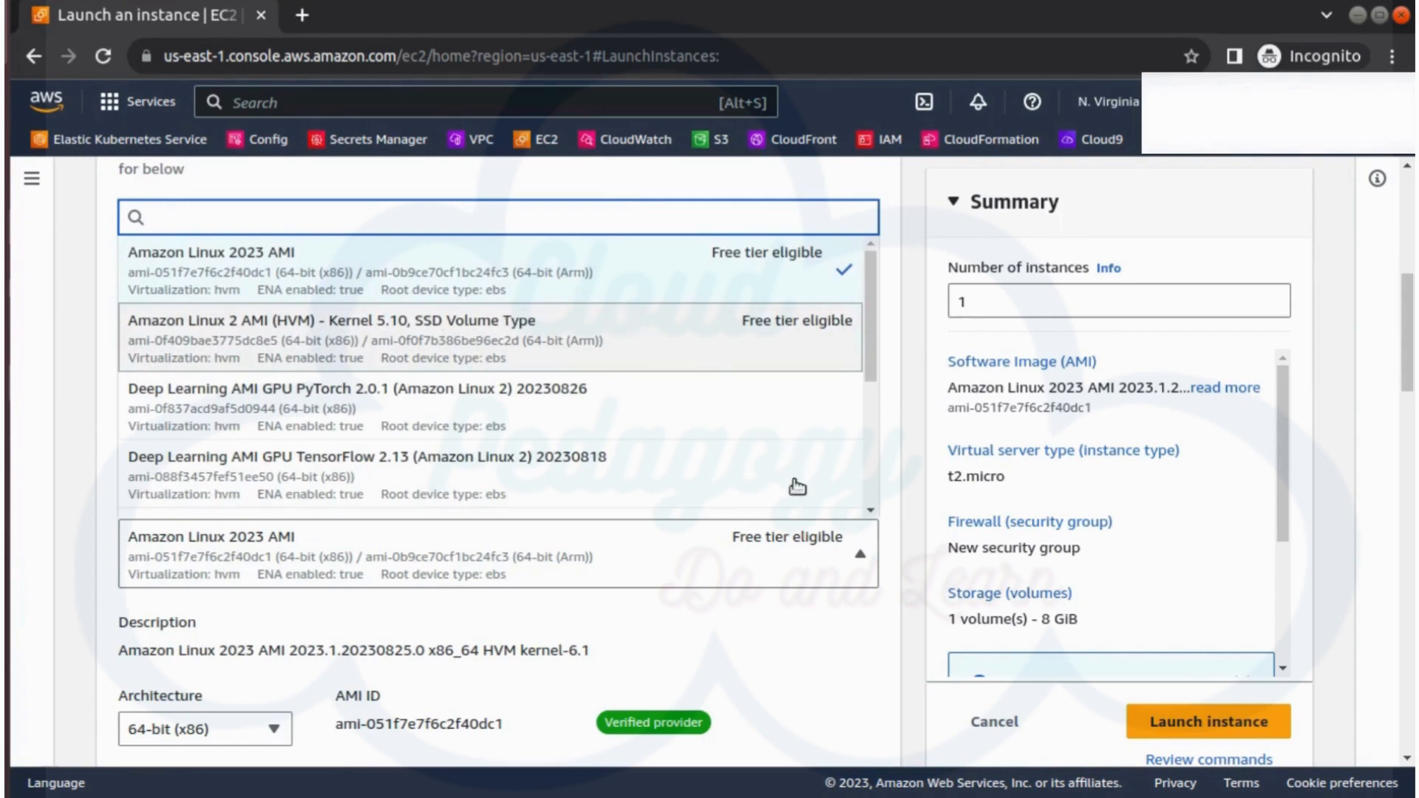
key(Return)
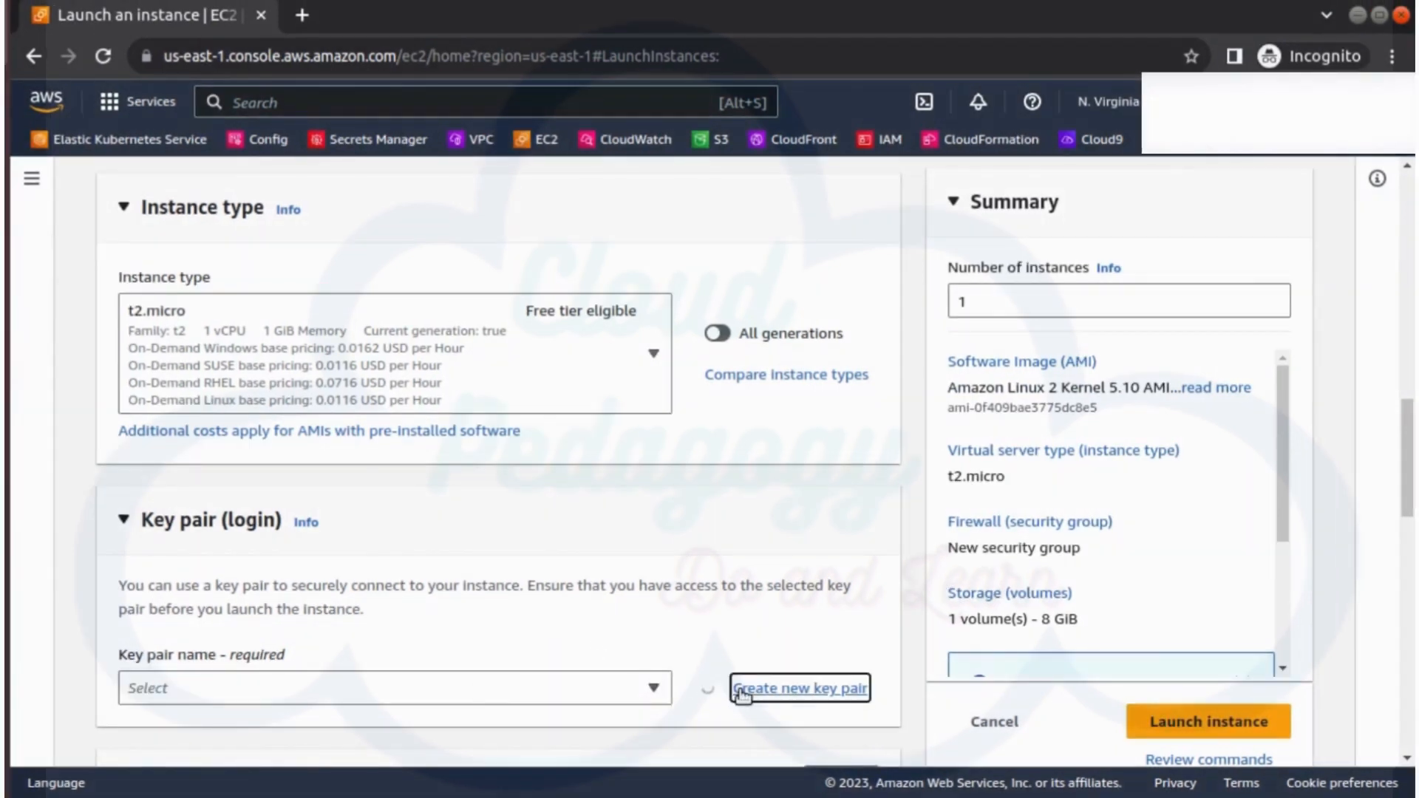
Create RSA key pair 'linux_server_key' and save linux_server_key.pem to Downloads.
click(741, 687)
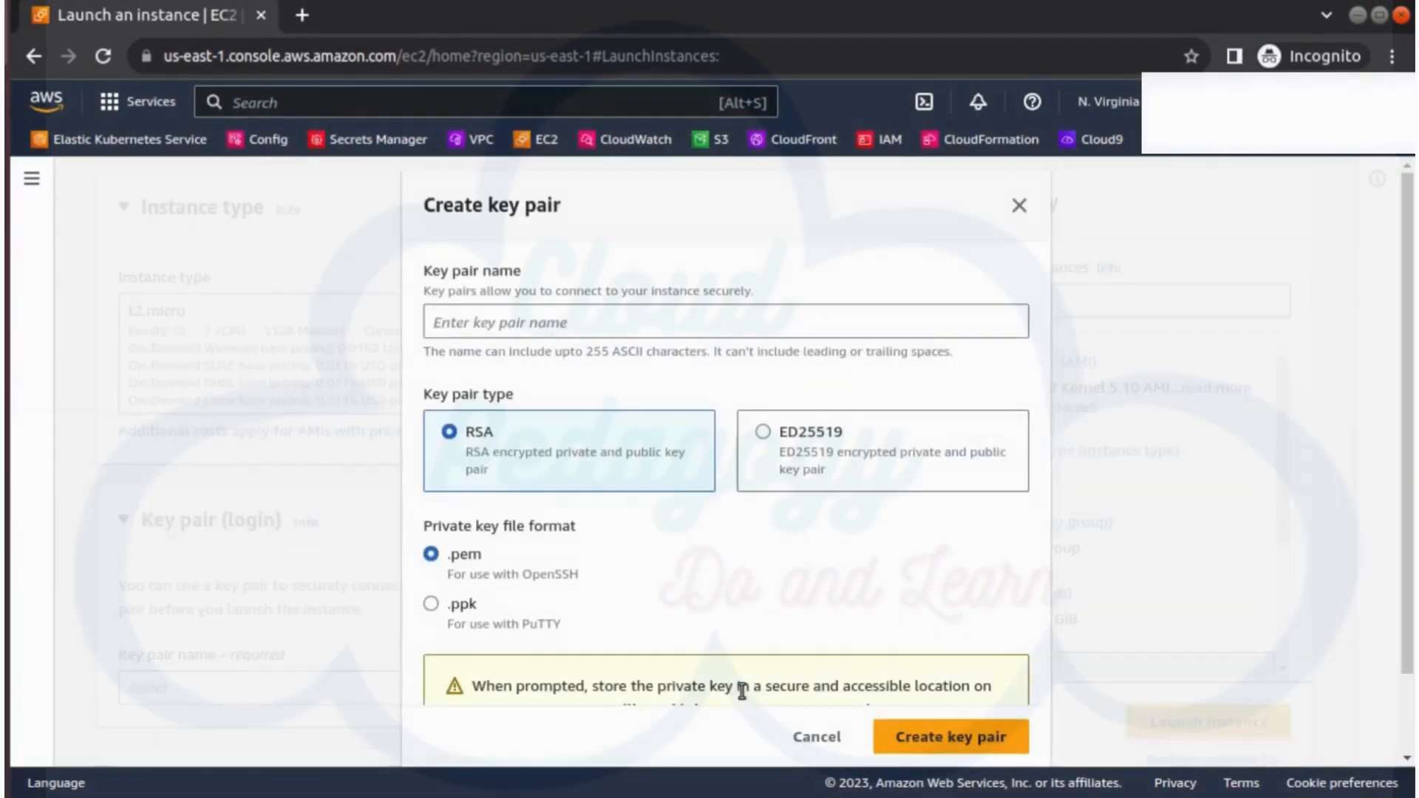
click(525, 320)
text(linux_server_key)
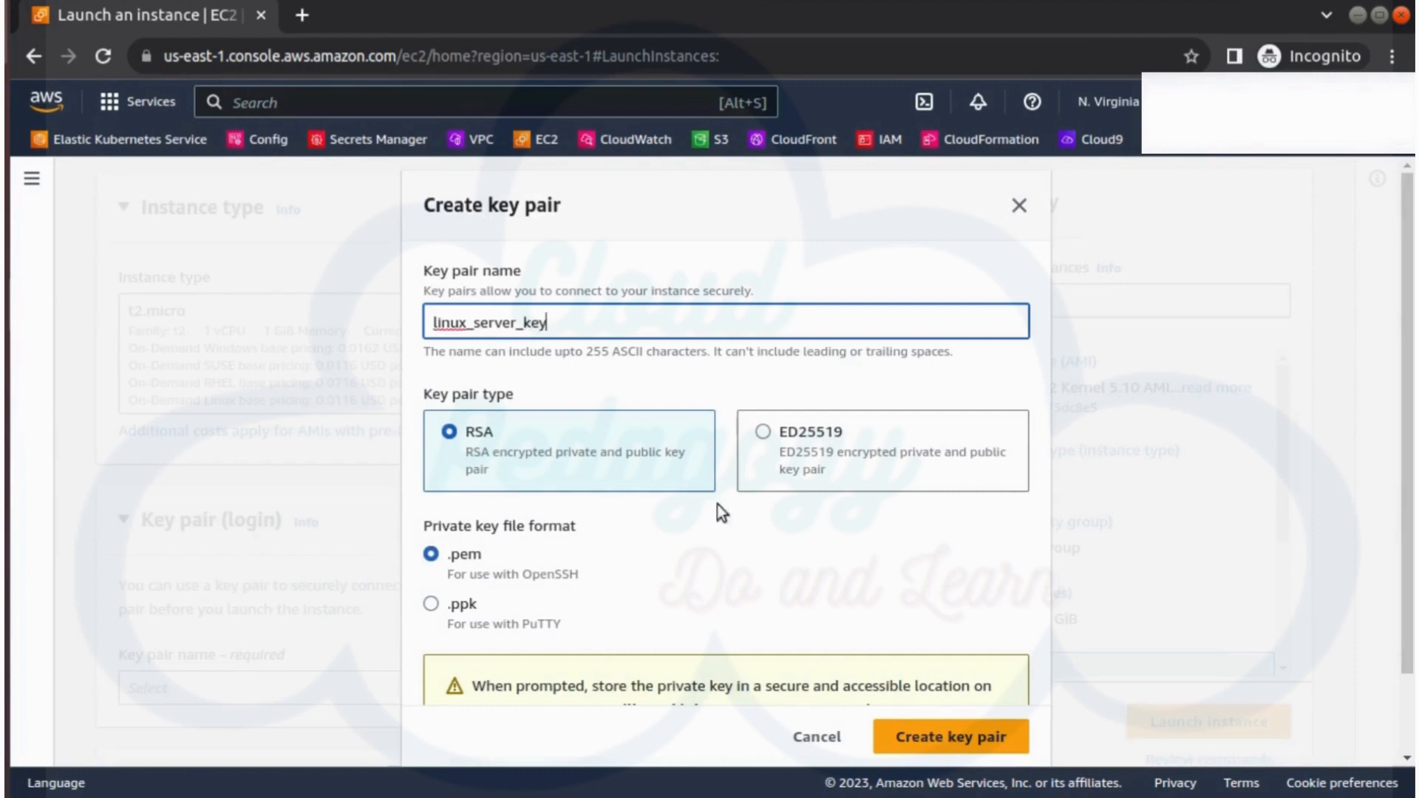
click(949, 745)
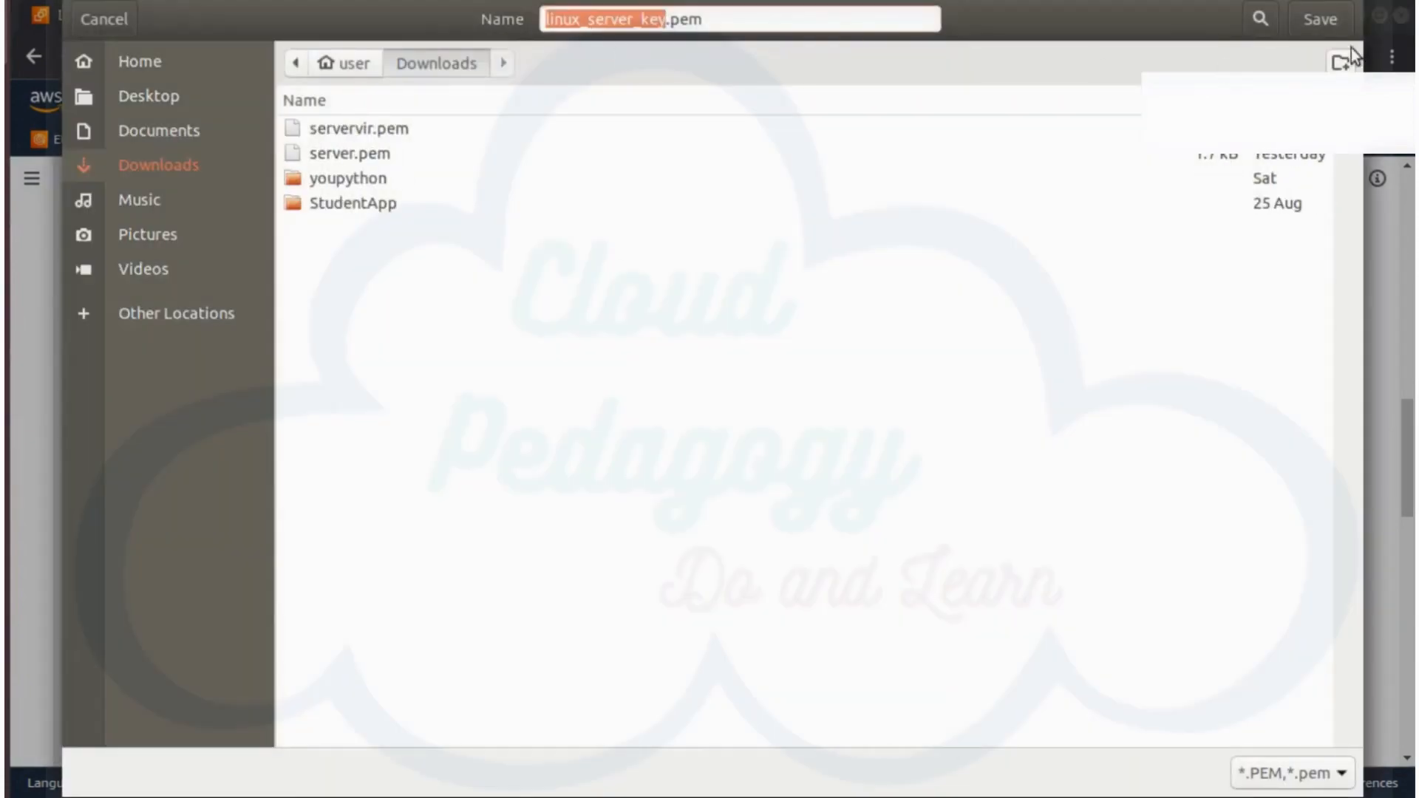
click(1323, 21)
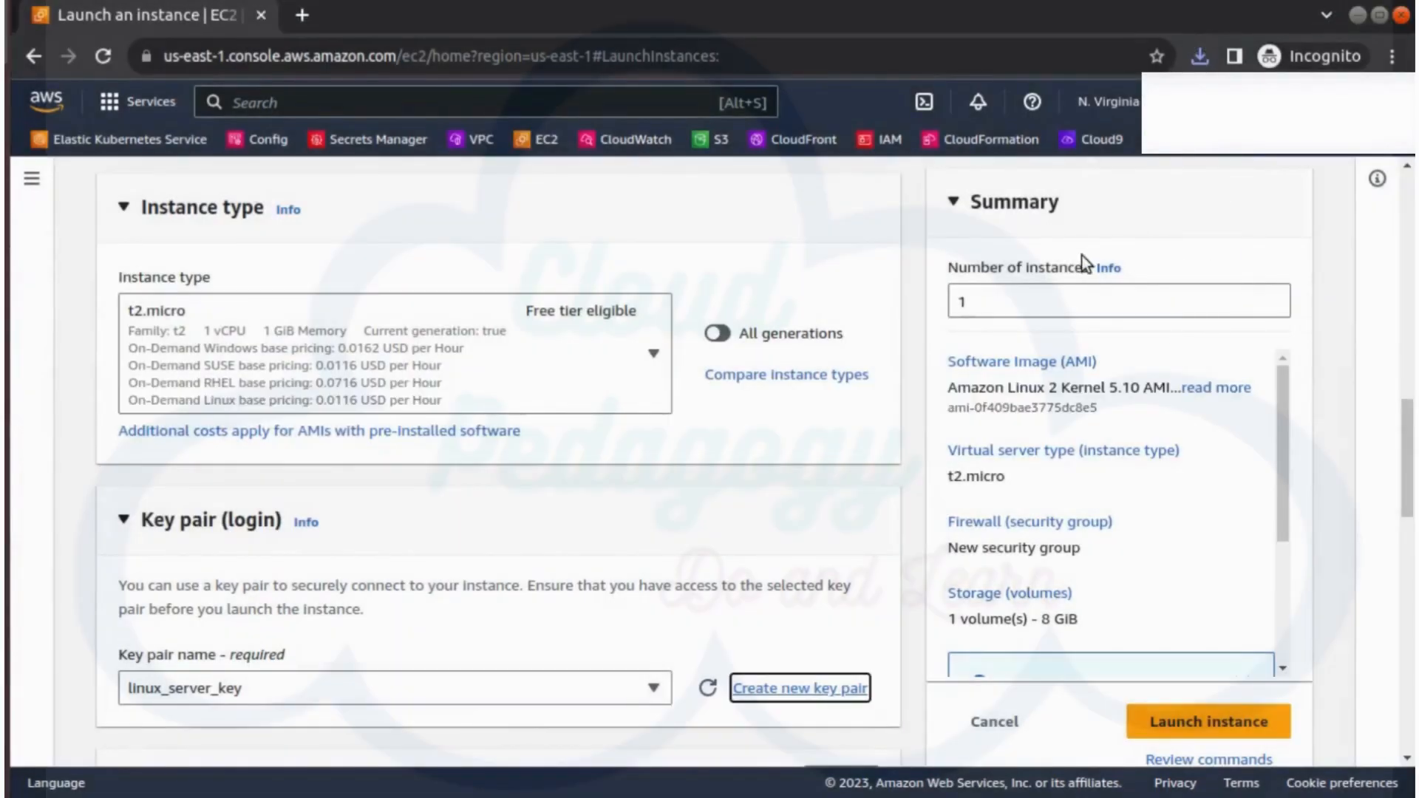
scroll(539, 532, down, 7)
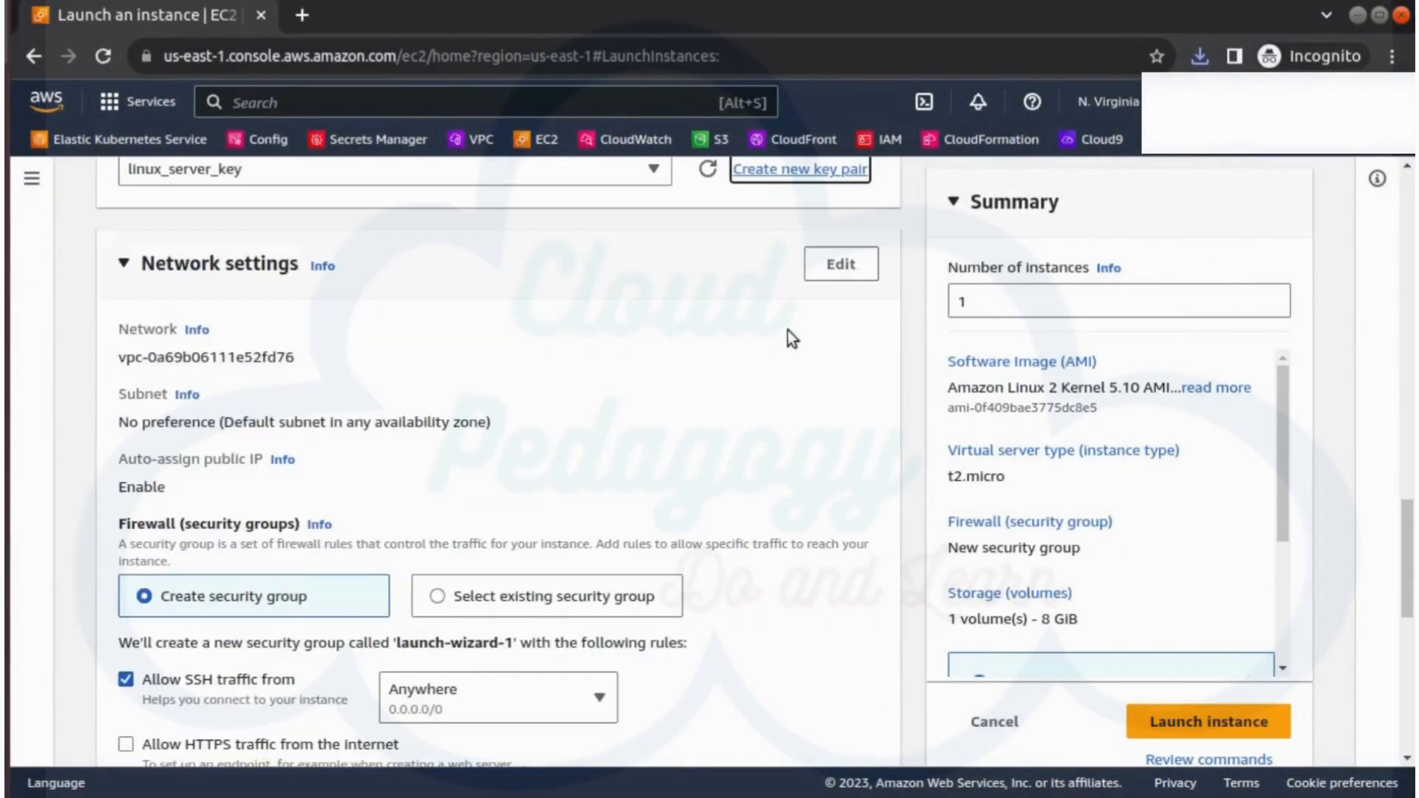
Set the security group name and description to 'linux_server_sg', keeping SSH port 22 open from anywhere.
click(845, 262)
triple_click(263, 605)
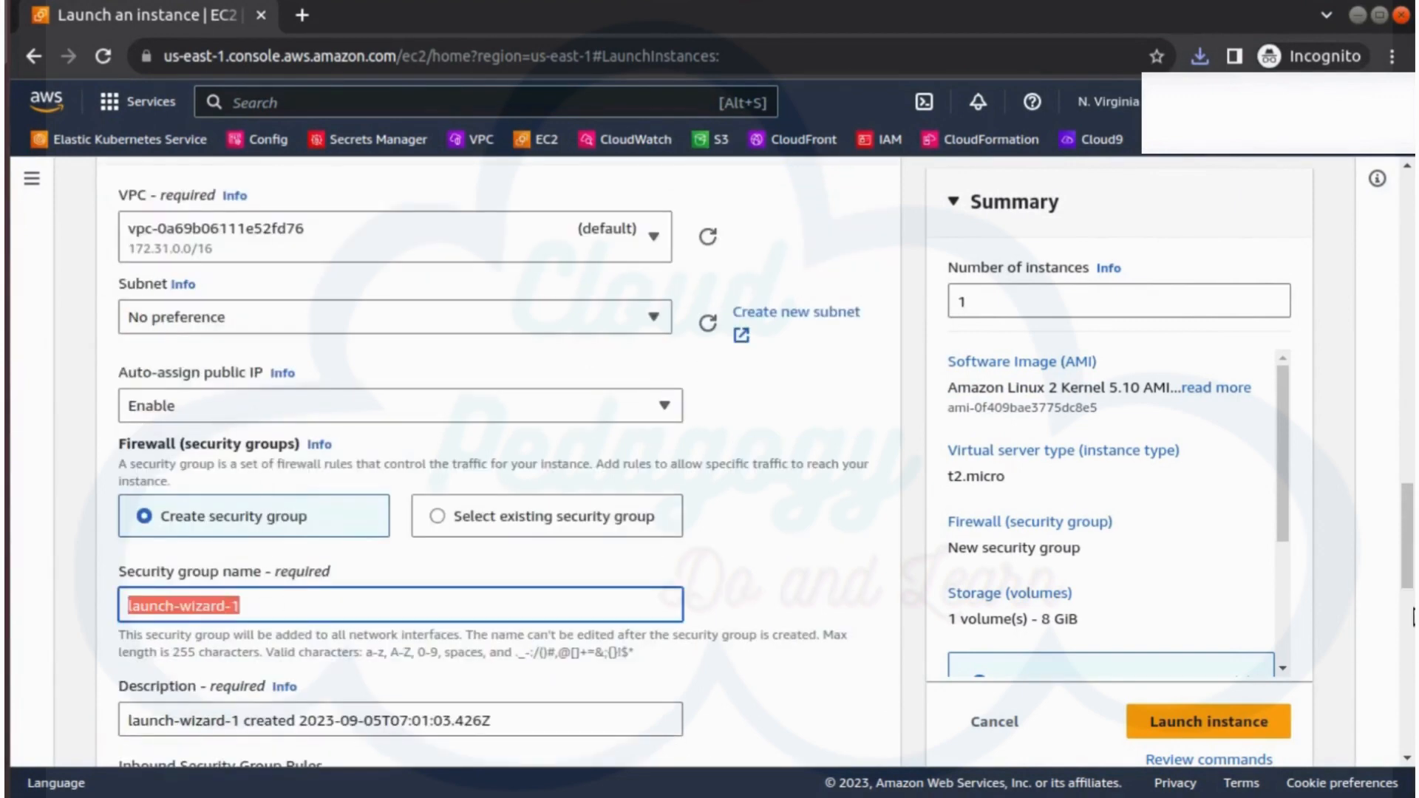
text(liinux_server)
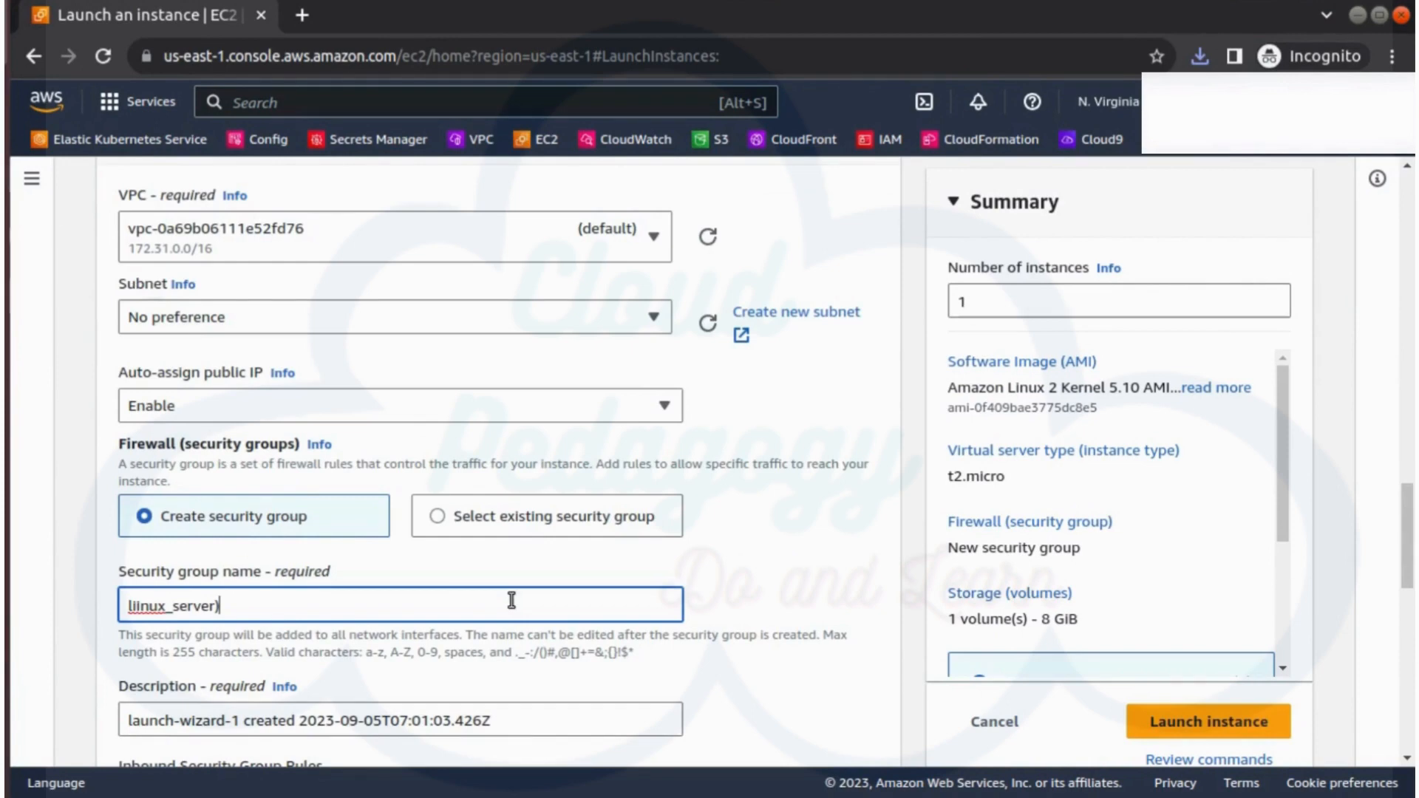
key(BackSpace)
text(_sg)
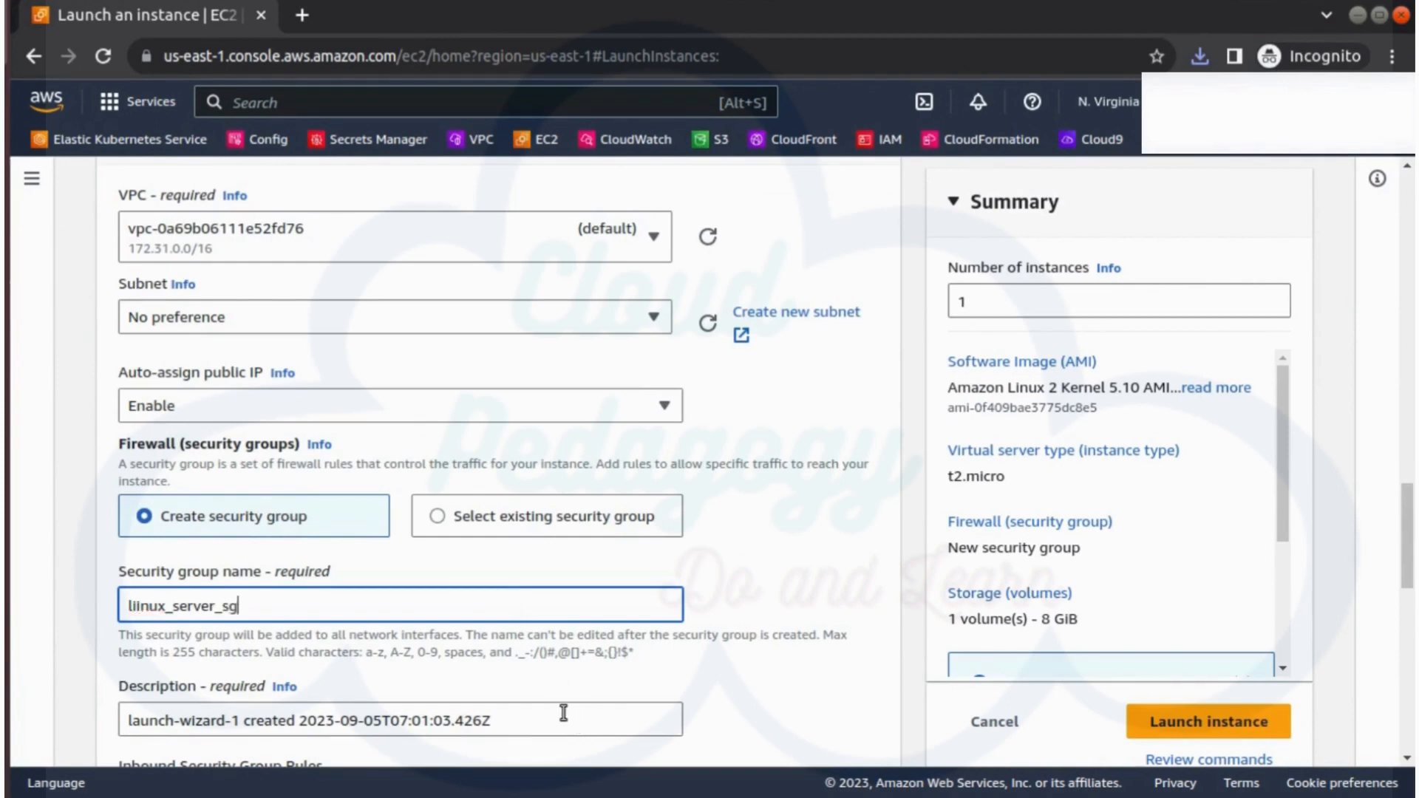
drag(564, 713, 87, 706)
text(linux_server_sg)
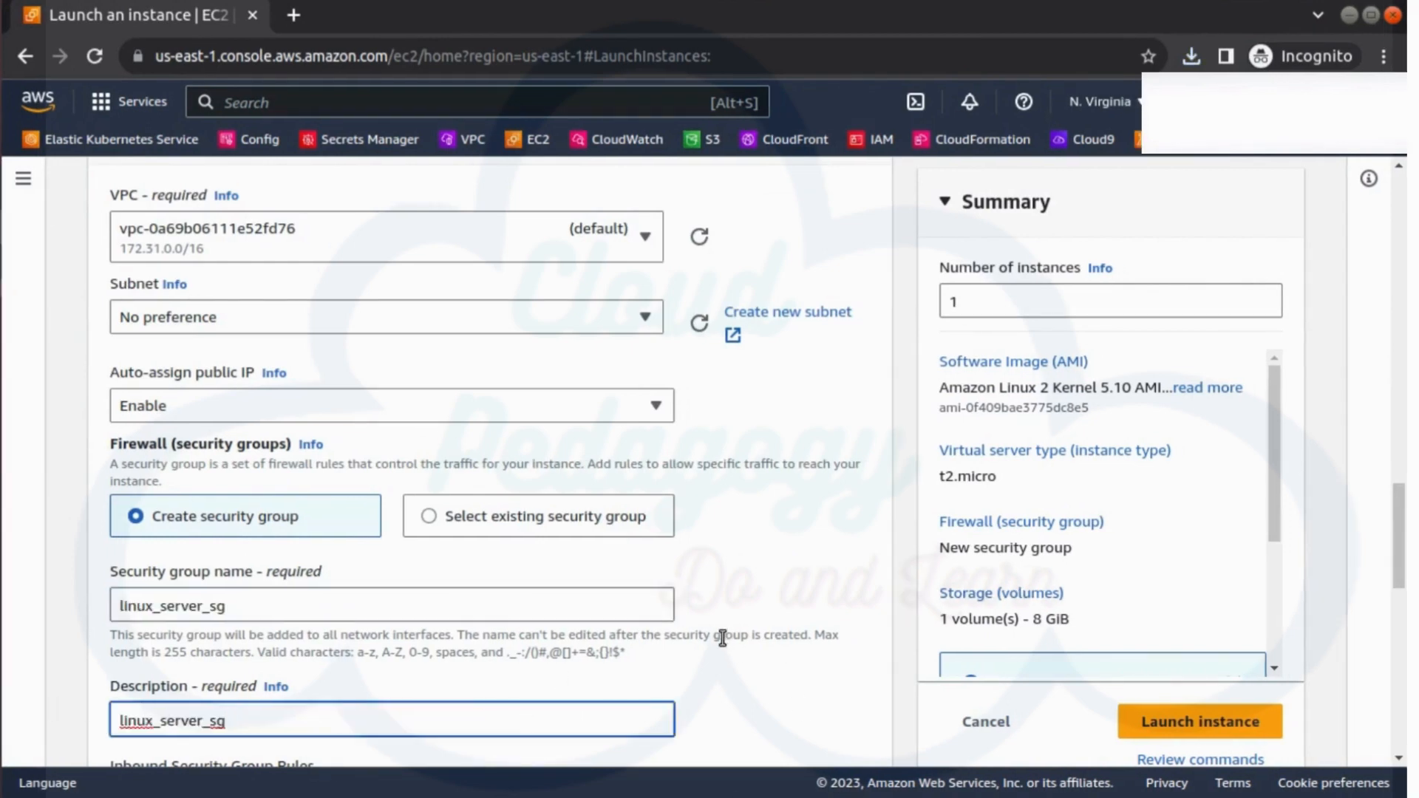
scroll(751, 655, down, 7)
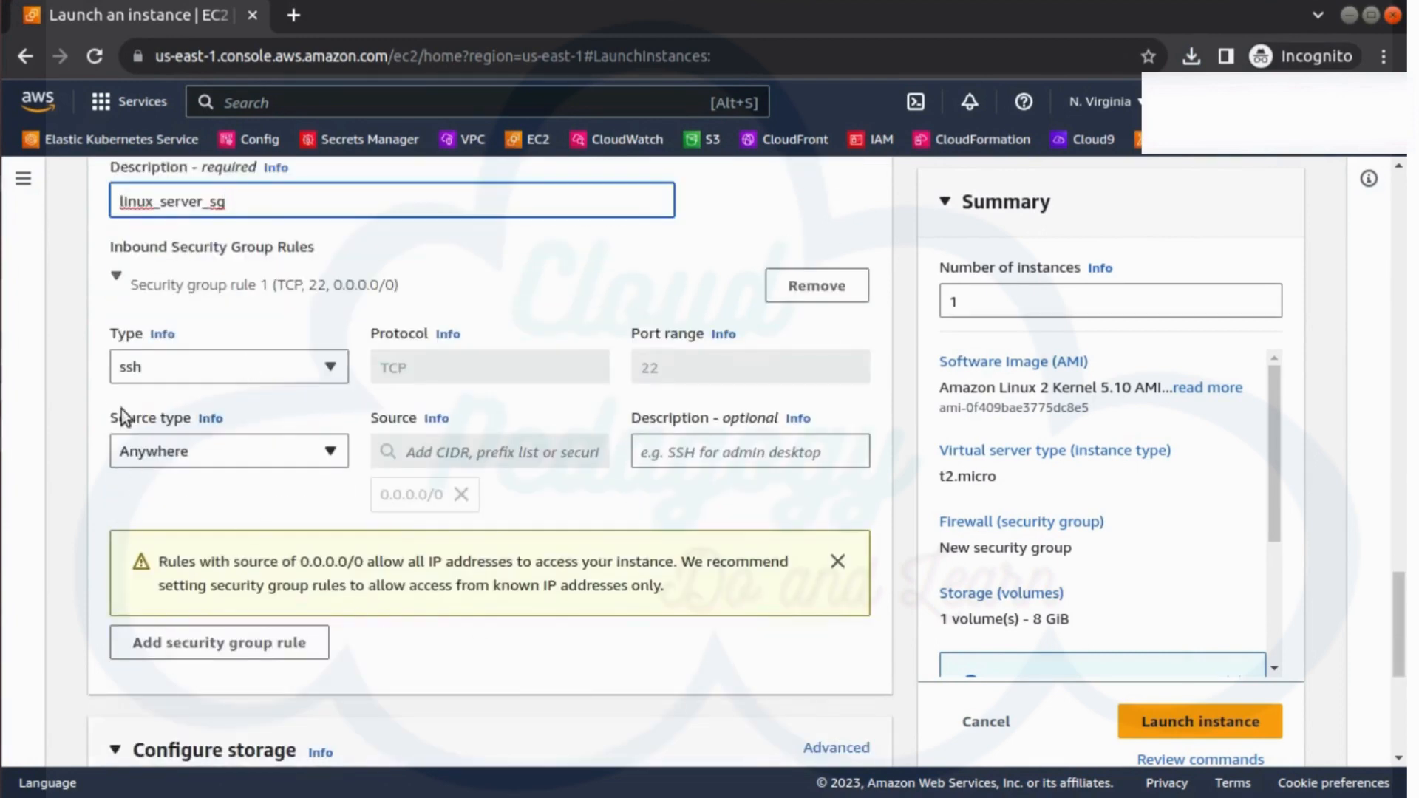
scroll(467, 577, down, 3)
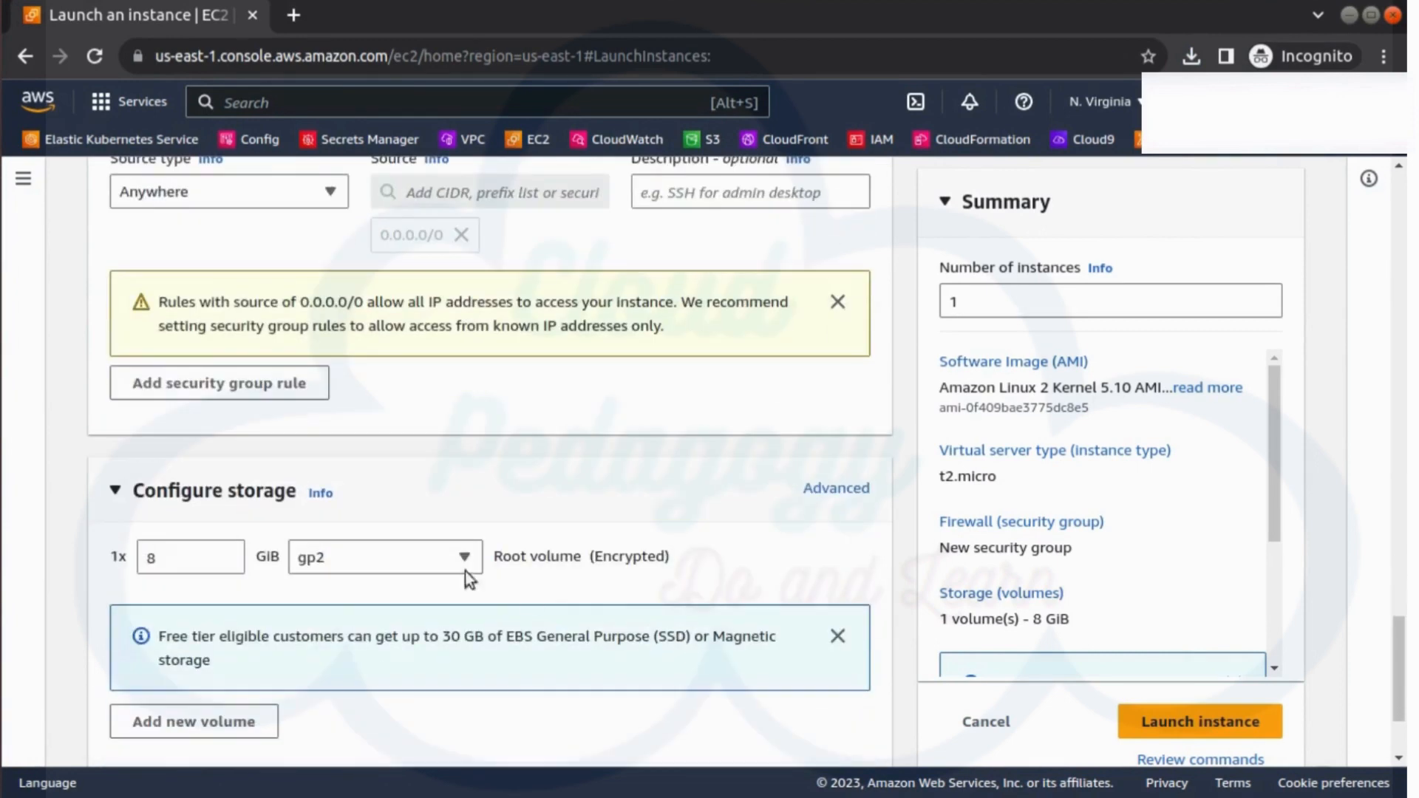
Launch the configured instance, then go to the full instances list.
click(1249, 722)
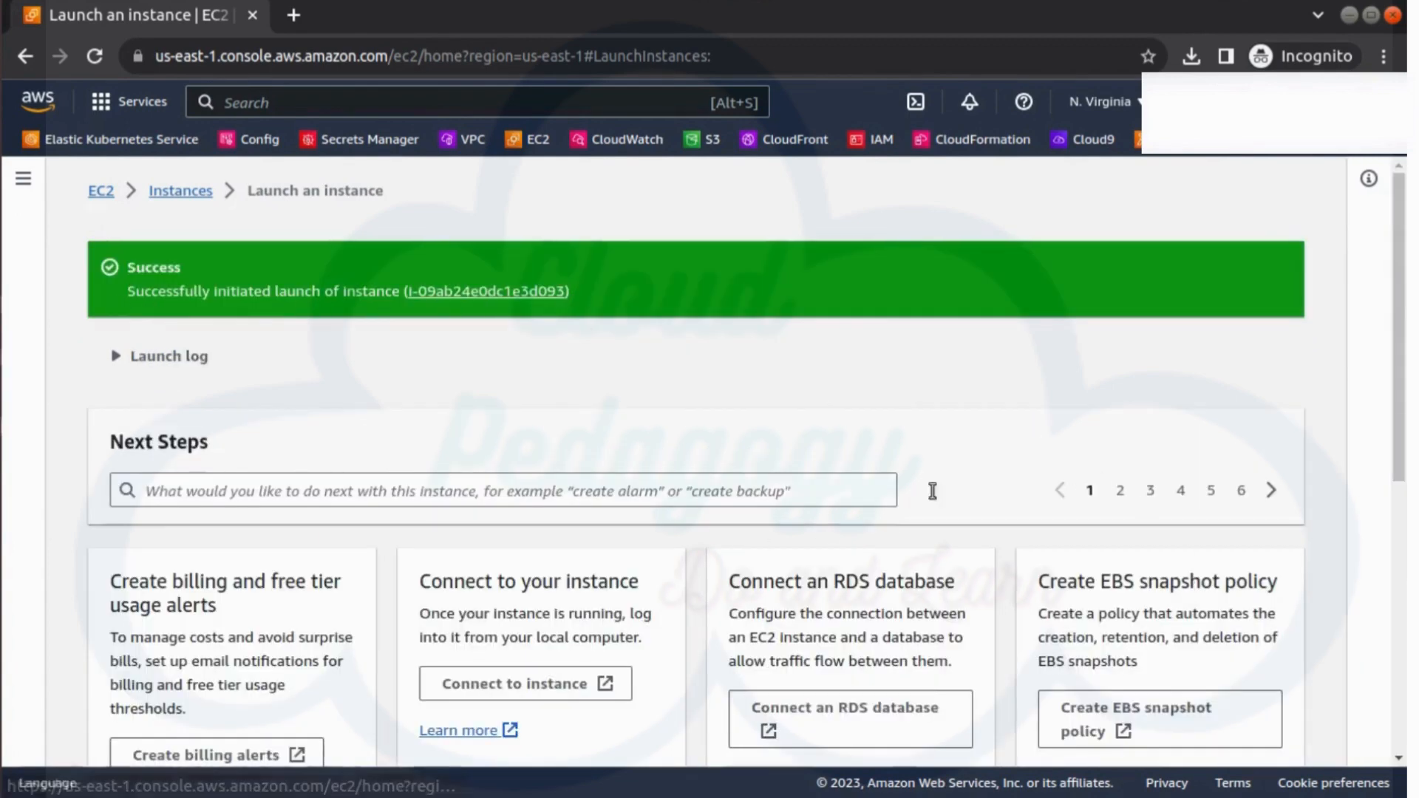
scroll(1114, 441, down, 5)
scroll(1304, 665, up, 2)
scroll(1304, 666, down, 3)
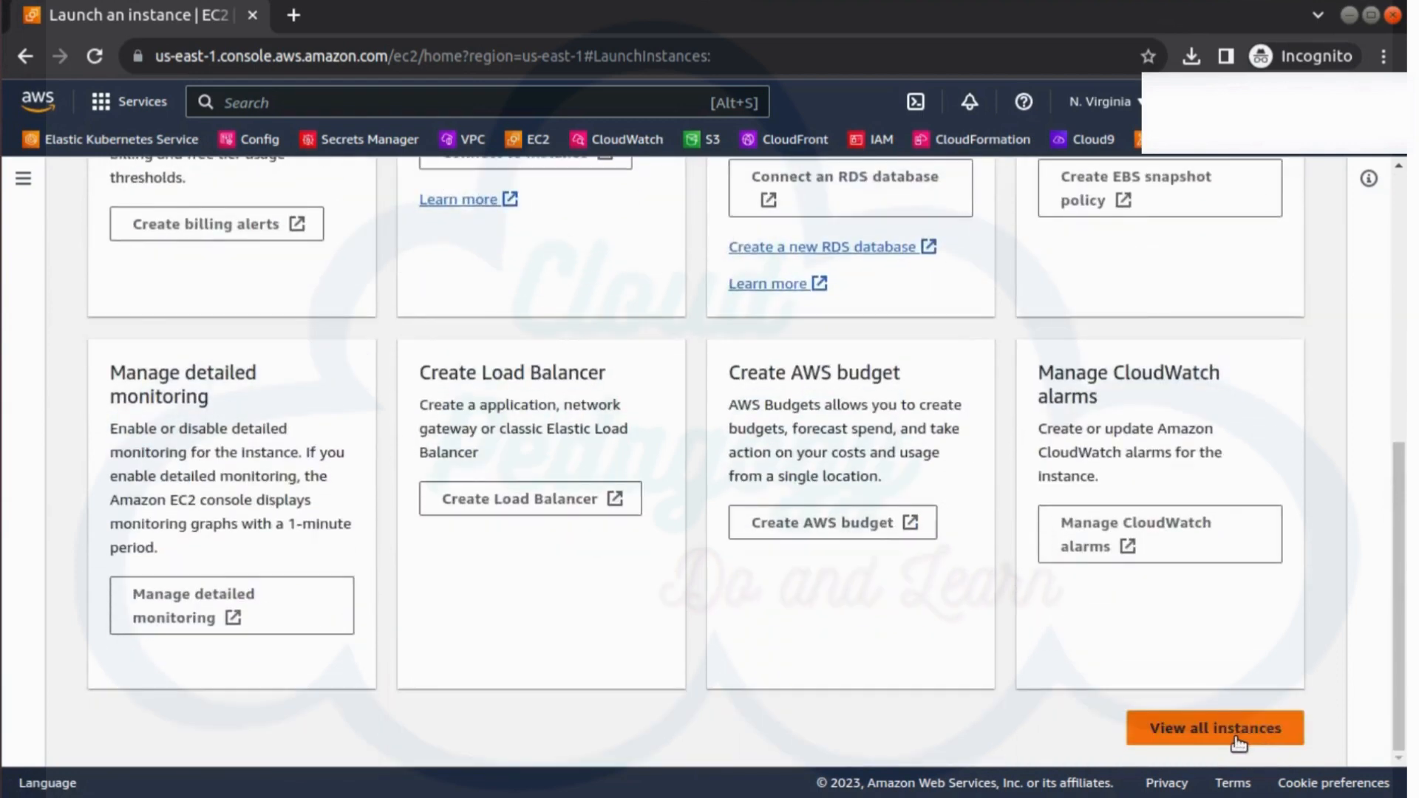
click(1238, 743)
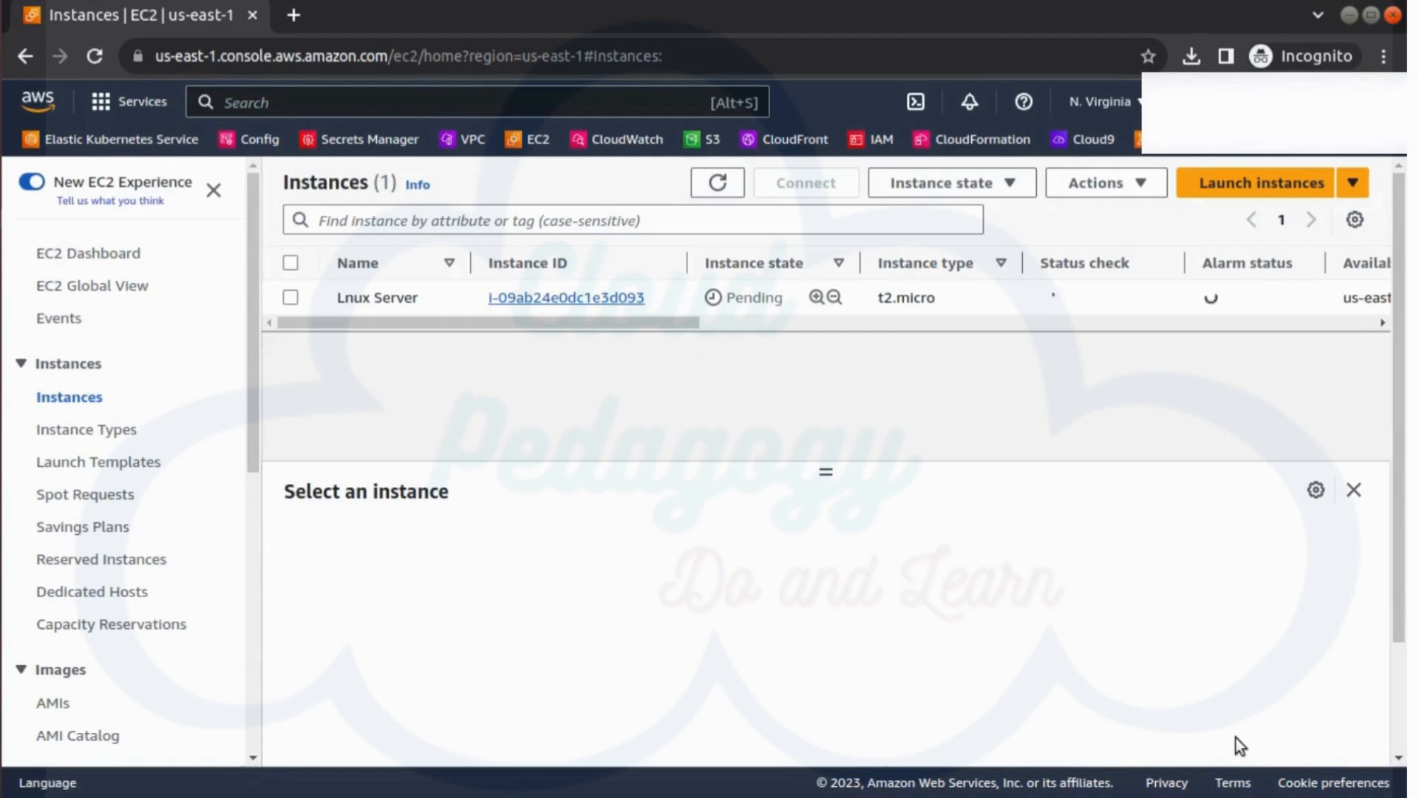
Refresh until Lnux Server shows Running with 2/2 checks passed, then review and deselect its details.
click(718, 184)
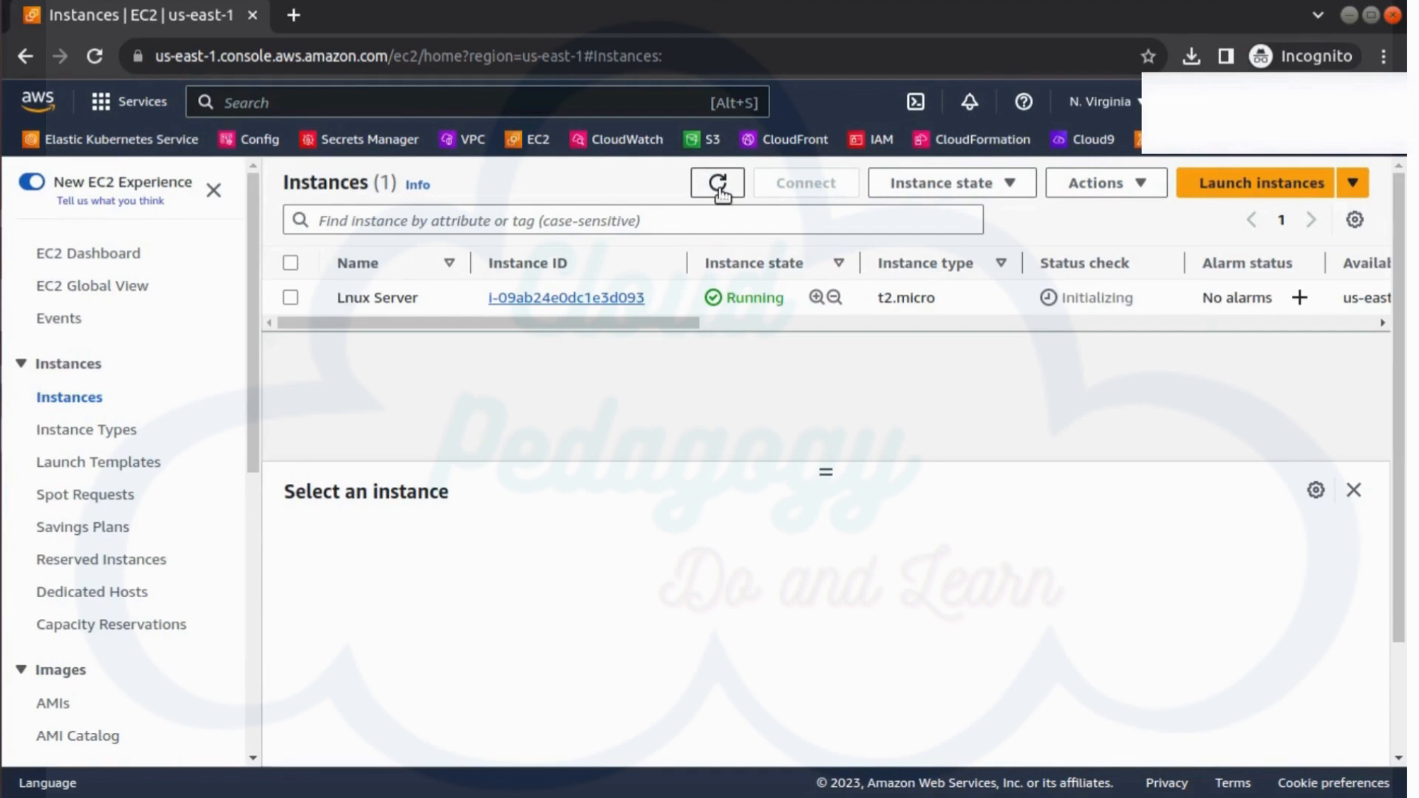
click(711, 190)
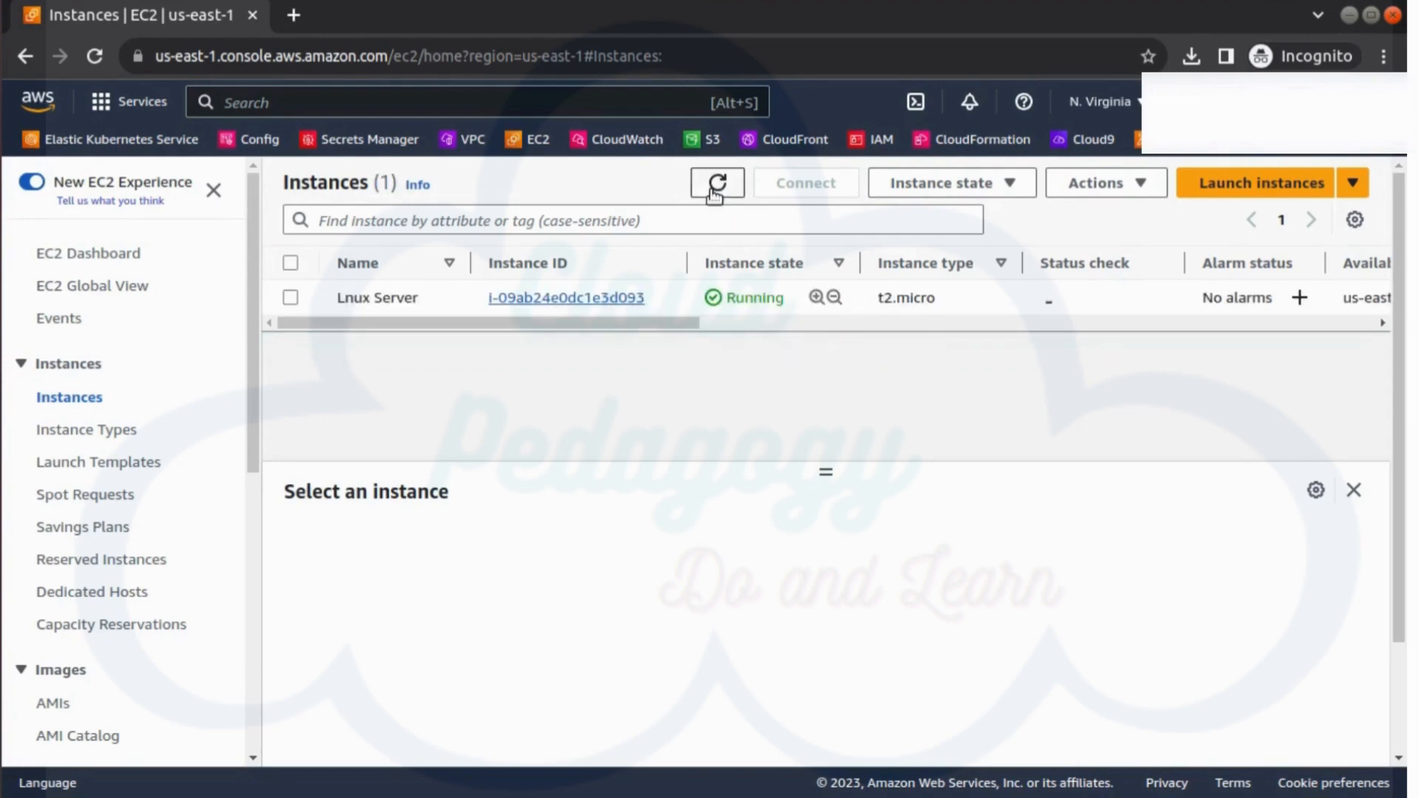
click(303, 297)
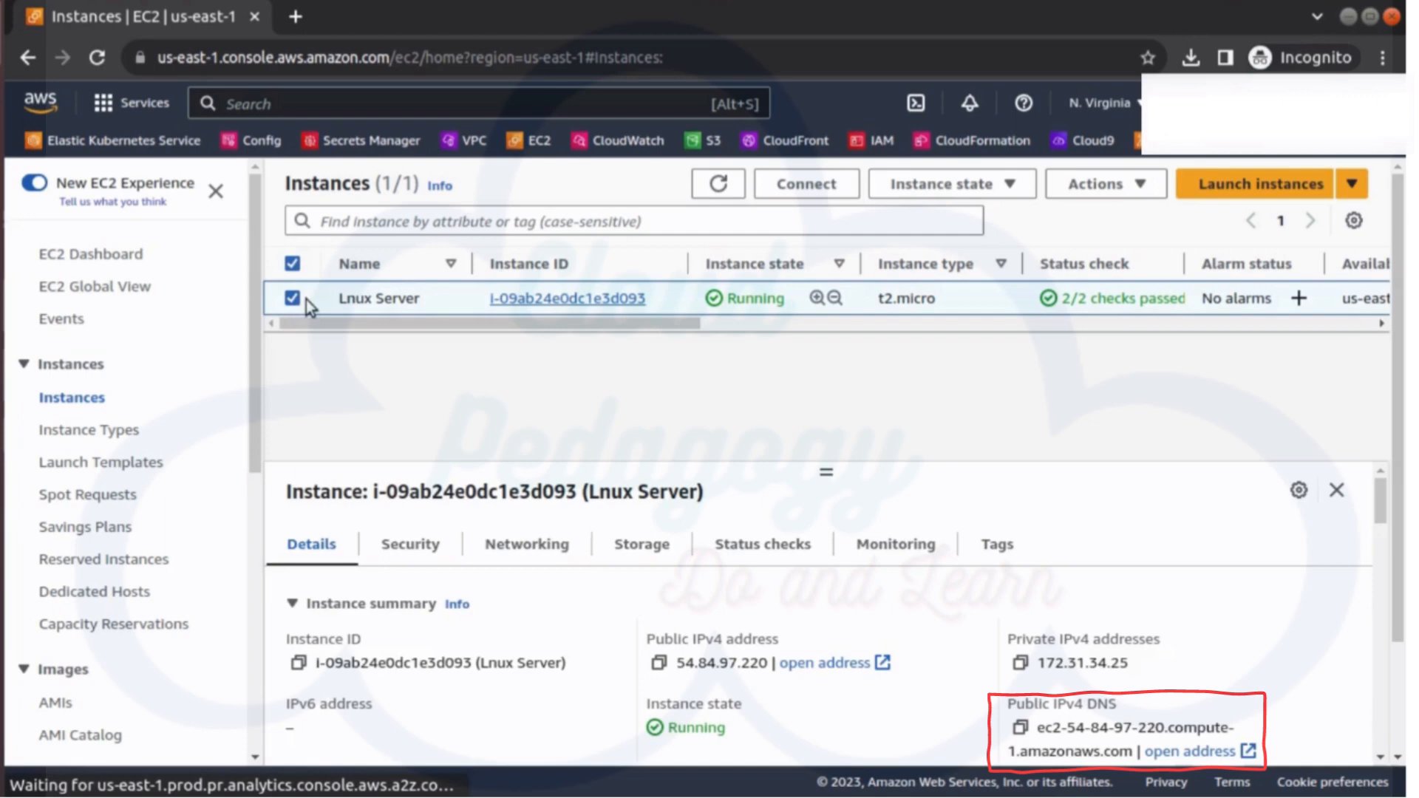
click(306, 300)
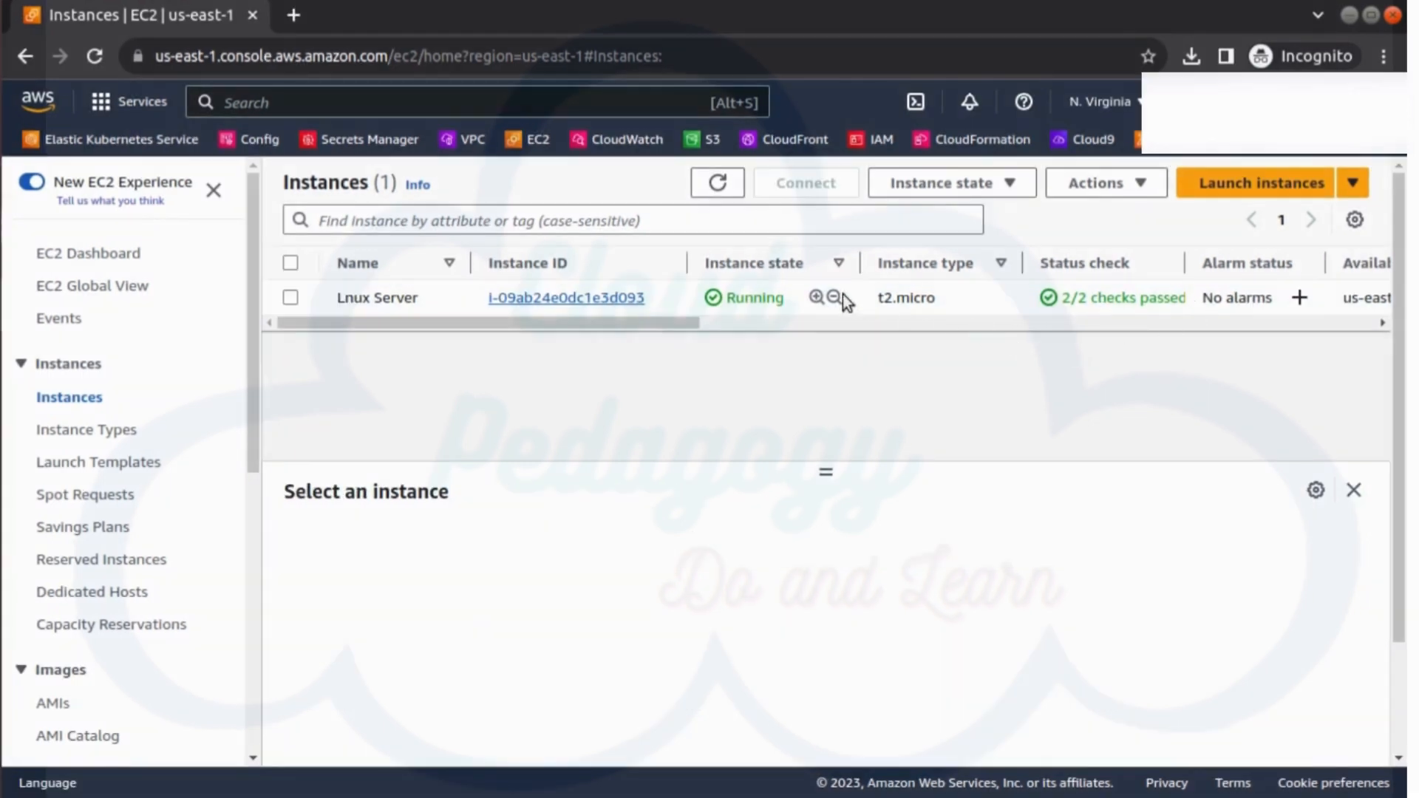